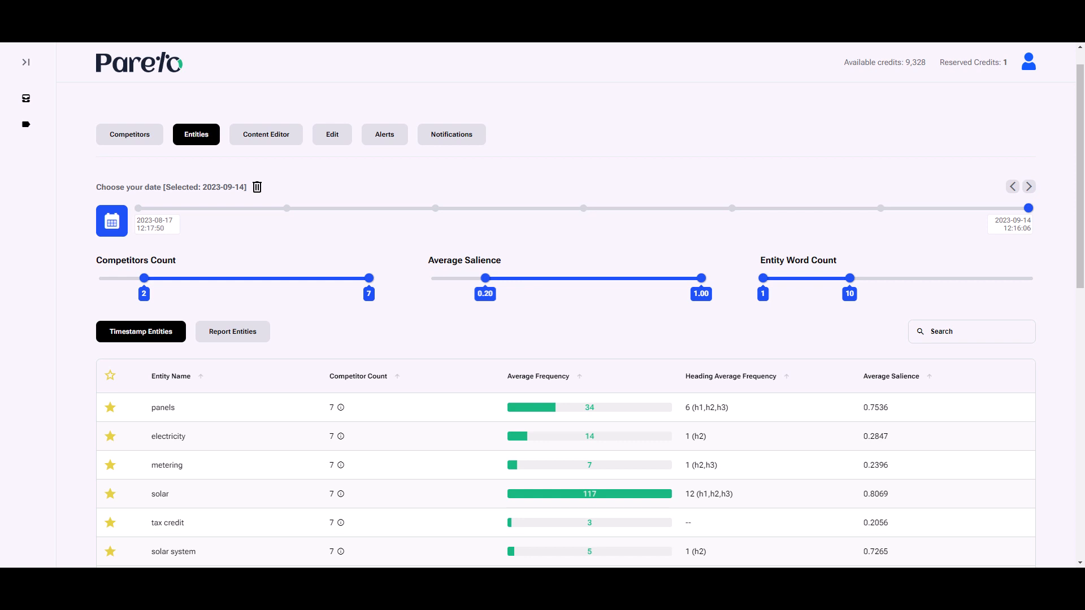
Look over the timestamp entities table and the competitors count, average salience and entity word count filters above it
{"action": "scroll", "coordinate": [61, 331], "scroll_direction": "down", "scroll_amount": 3}
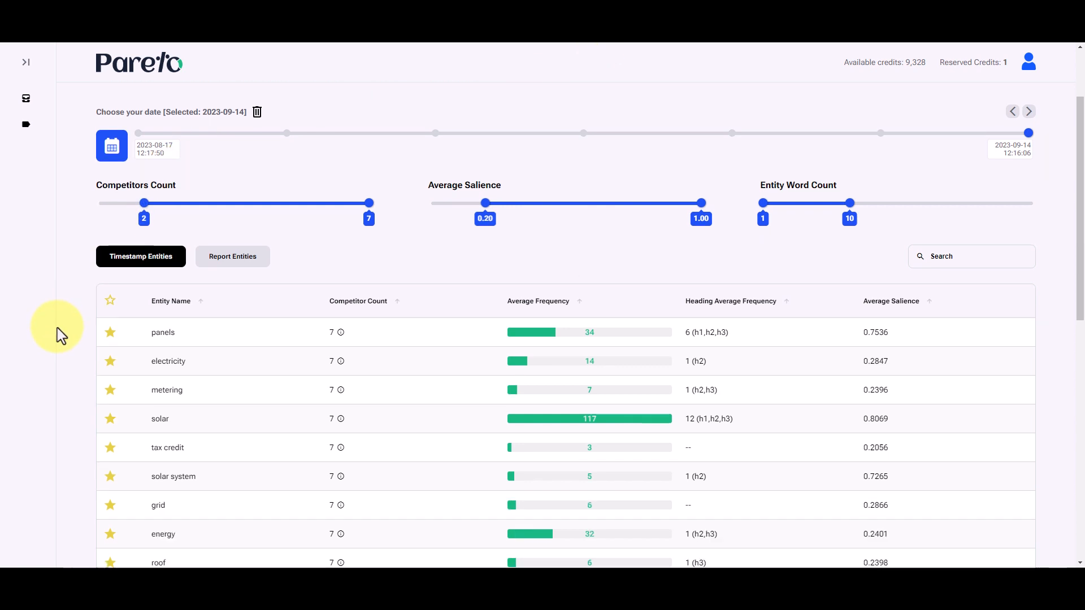
{"action": "scroll", "coordinate": [60, 331], "scroll_direction": "down", "scroll_amount": 1}
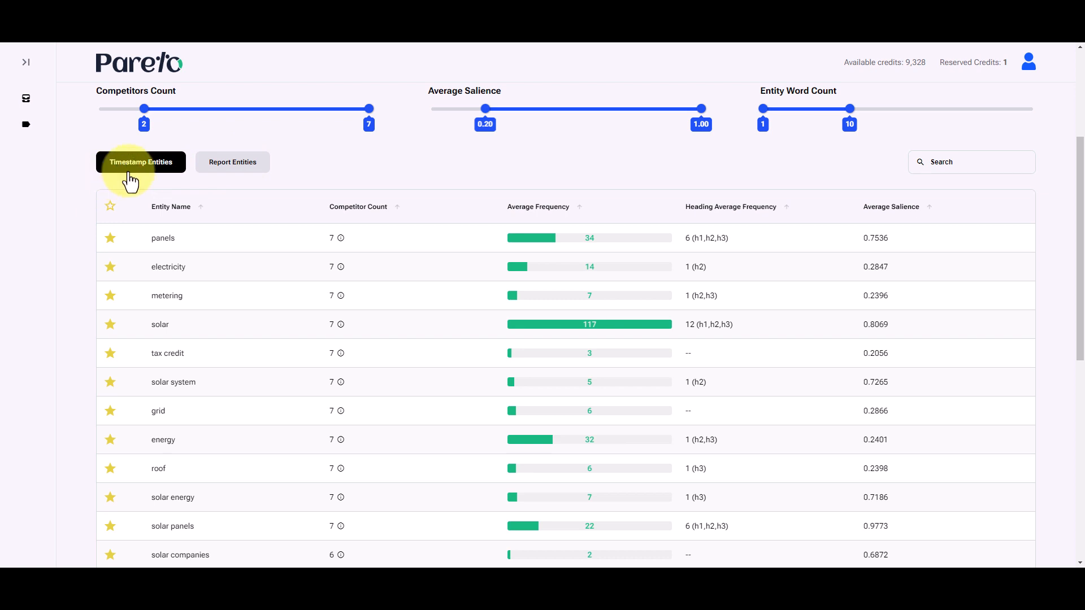
{"action": "scroll", "coordinate": [153, 255], "scroll_direction": "down", "scroll_amount": 8}
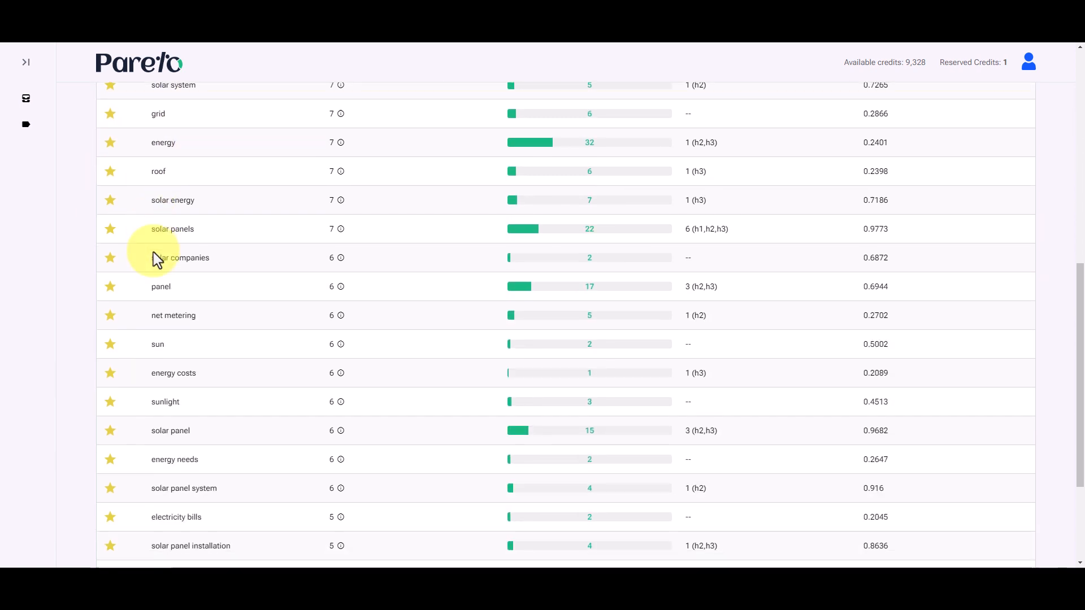
{"action": "scroll", "coordinate": [200, 263], "scroll_direction": "up", "scroll_amount": 8}
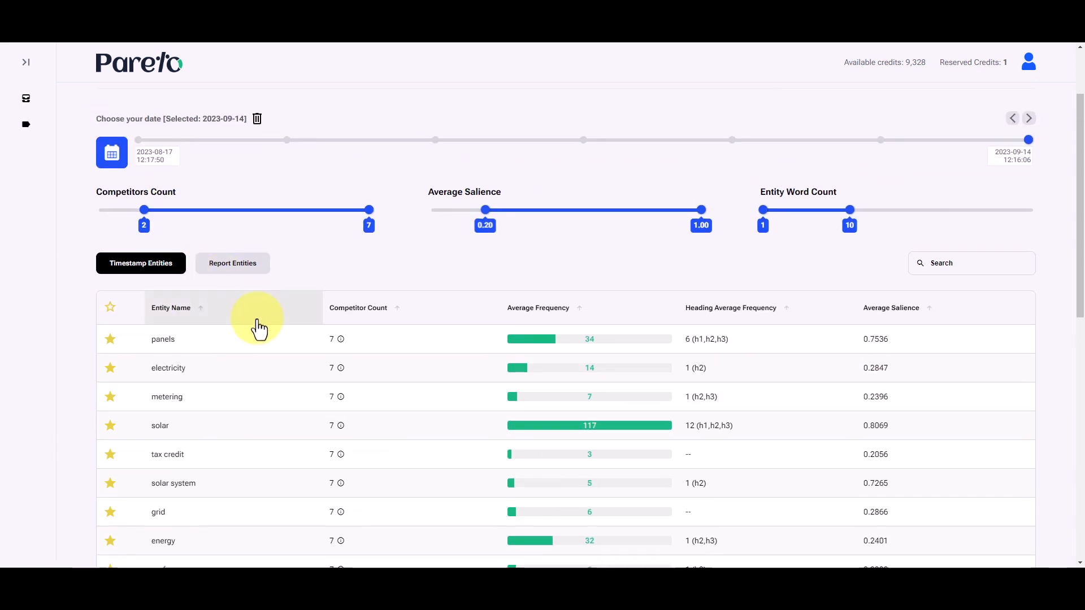
{"action": "left_click", "coordinate": [145, 210]}
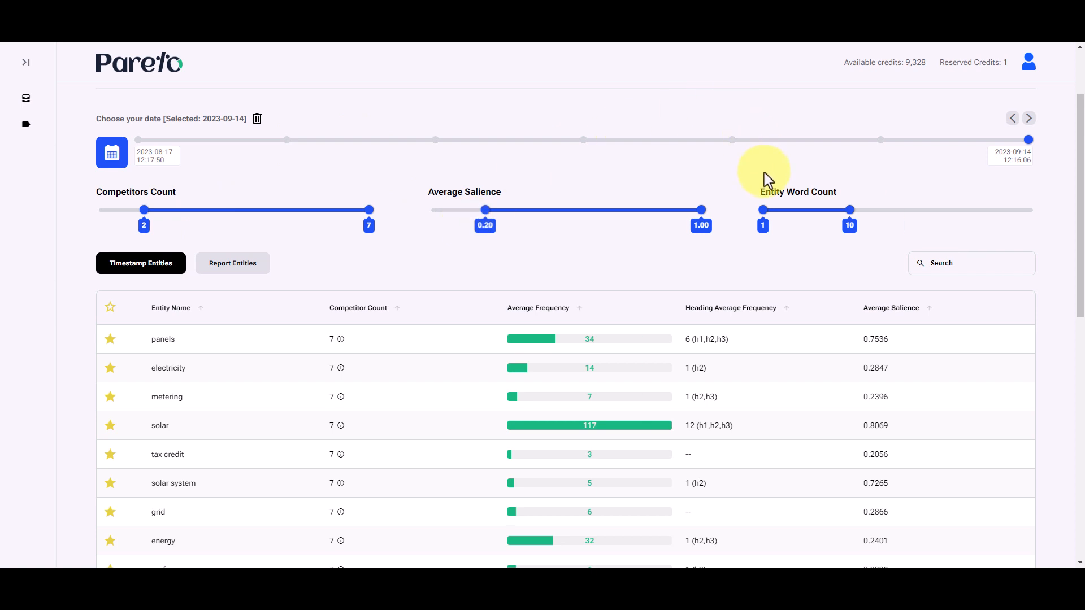
{"action": "scroll", "coordinate": [744, 194], "scroll_direction": "up", "scroll_amount": 1}
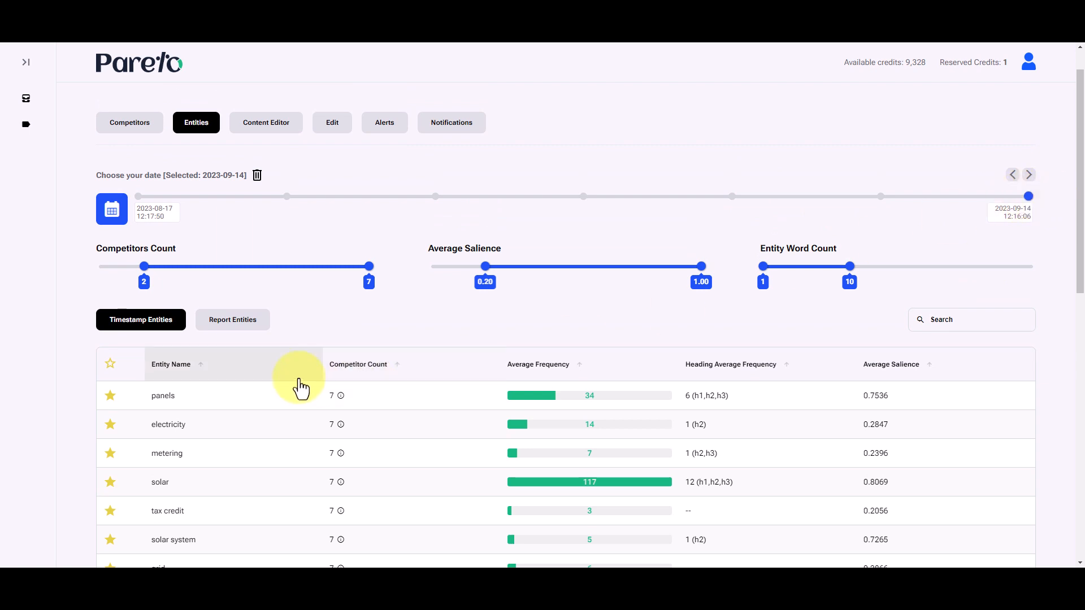
Review the list of report entities and return to the timestamp entities
{"action": "left_click", "coordinate": [233, 320]}
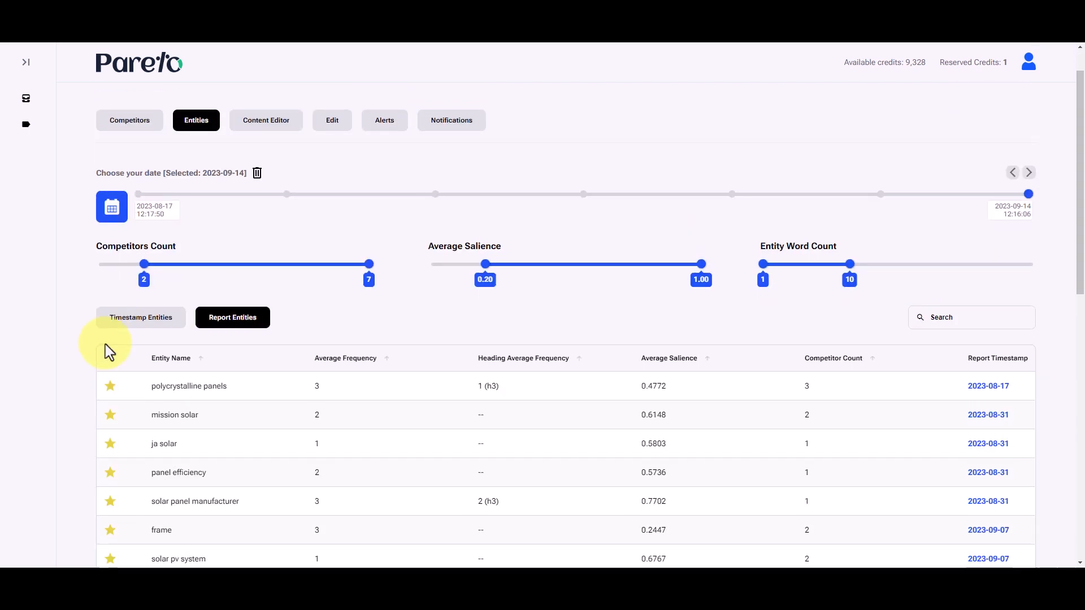
{"action": "scroll", "coordinate": [109, 346], "scroll_direction": "down", "scroll_amount": 3}
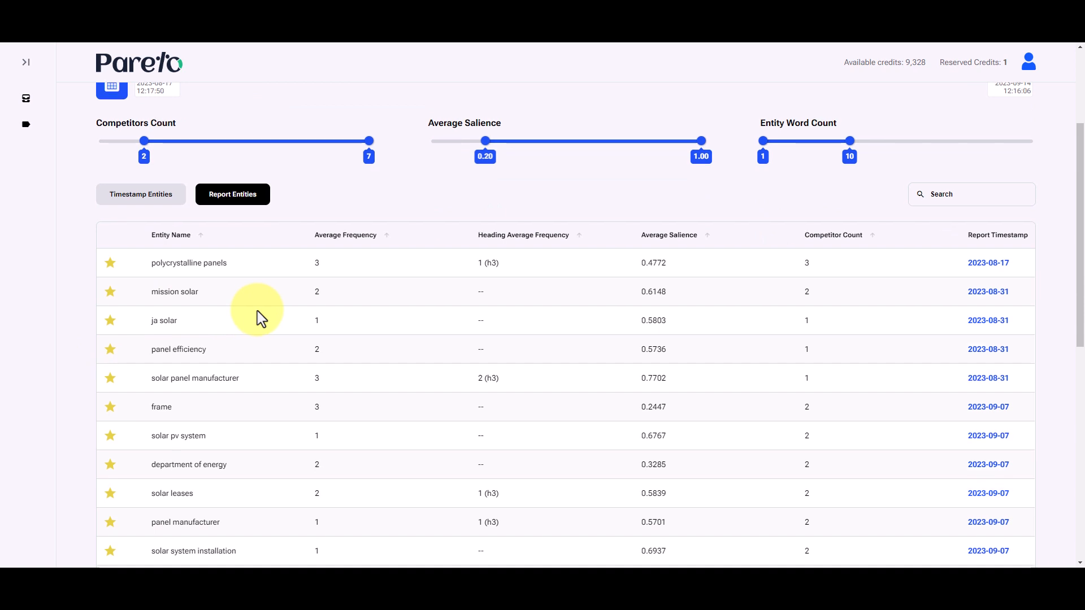
{"action": "scroll", "coordinate": [259, 317], "scroll_direction": "up", "scroll_amount": 2}
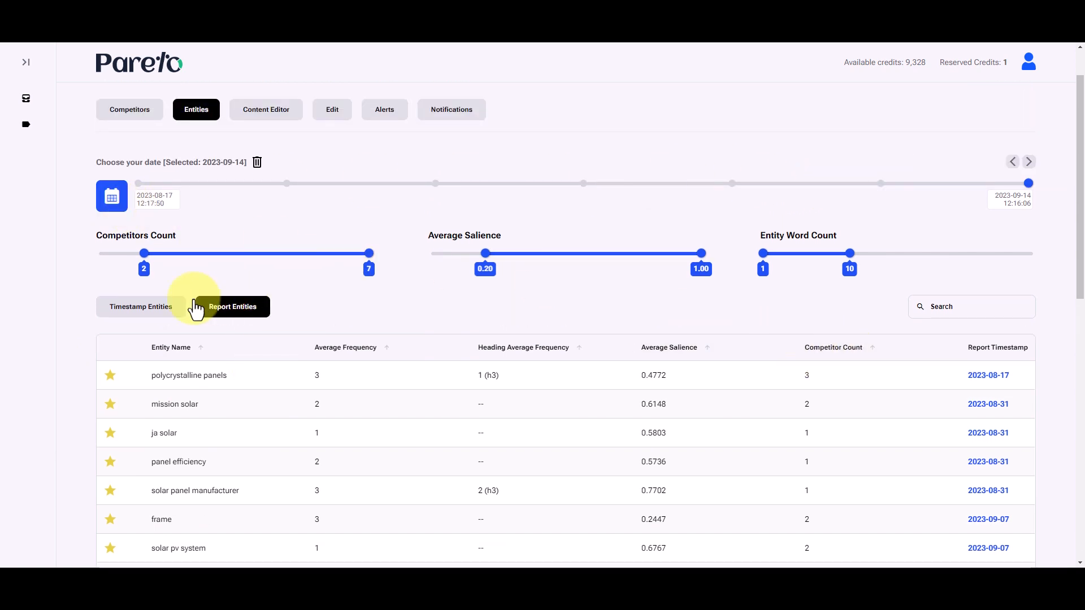
{"action": "left_click", "coordinate": [127, 307]}
{"action": "scroll", "coordinate": [56, 290], "scroll_direction": "down", "scroll_amount": 4}
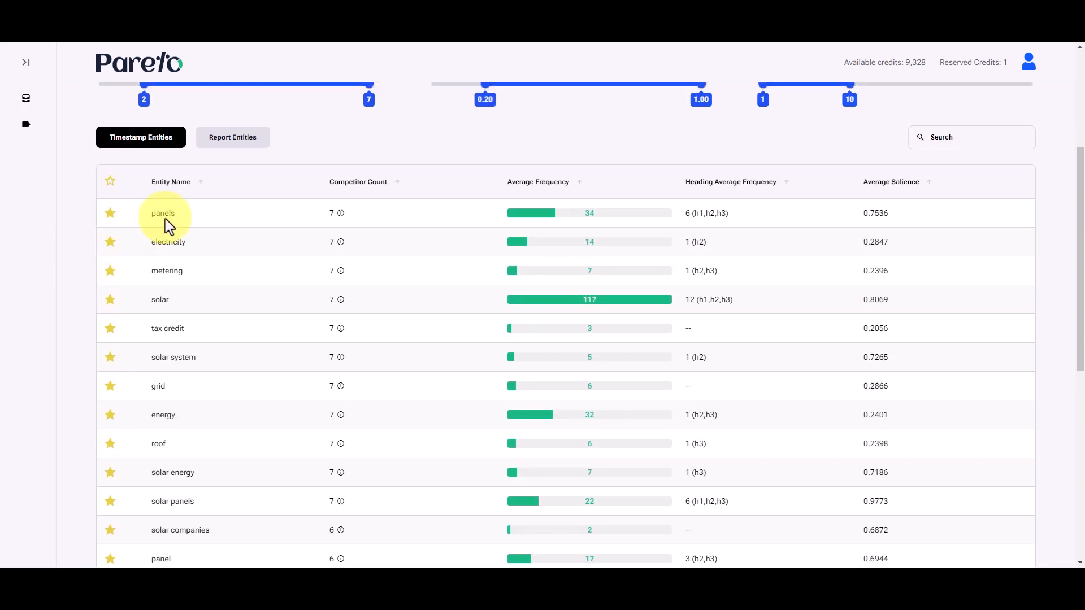
Sort the entities by competitor count in descending and ascending order, and clear the sort again
{"action": "left_click", "coordinate": [397, 186]}
{"action": "left_click", "coordinate": [398, 186]}
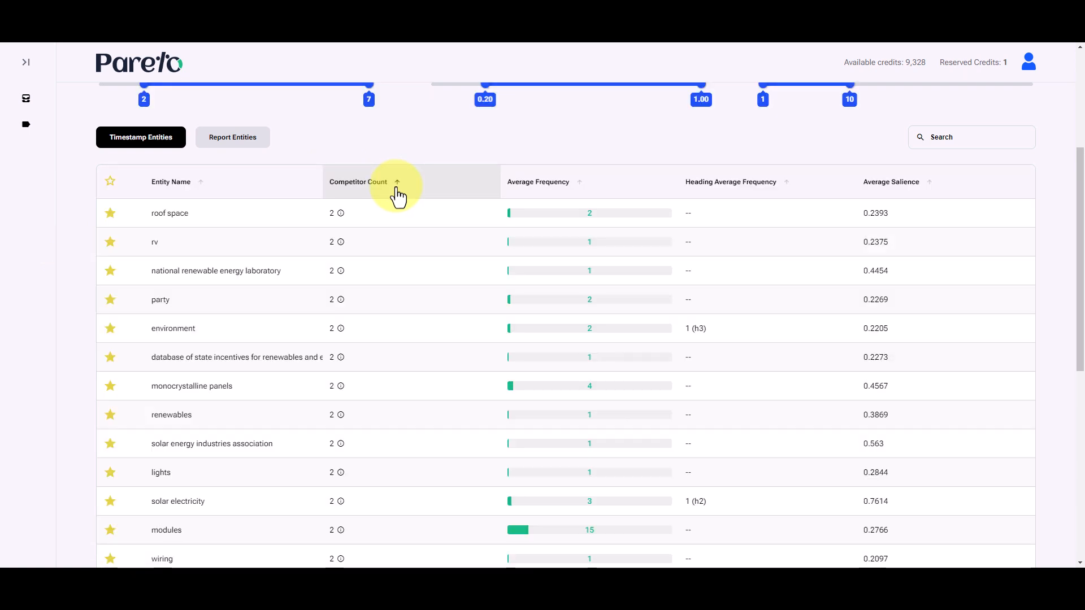
{"action": "left_click", "coordinate": [410, 183]}
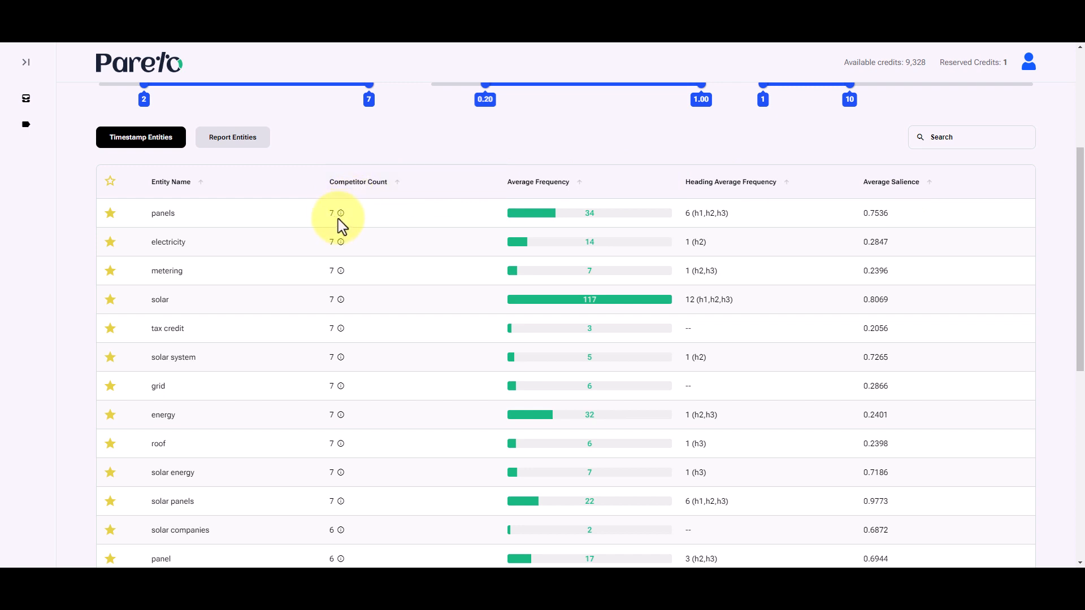
Show the competitor URLs for the "panels" entity, view the CNET solar cheat sheet page and close it
{"action": "mouse_move", "coordinate": [342, 217]}
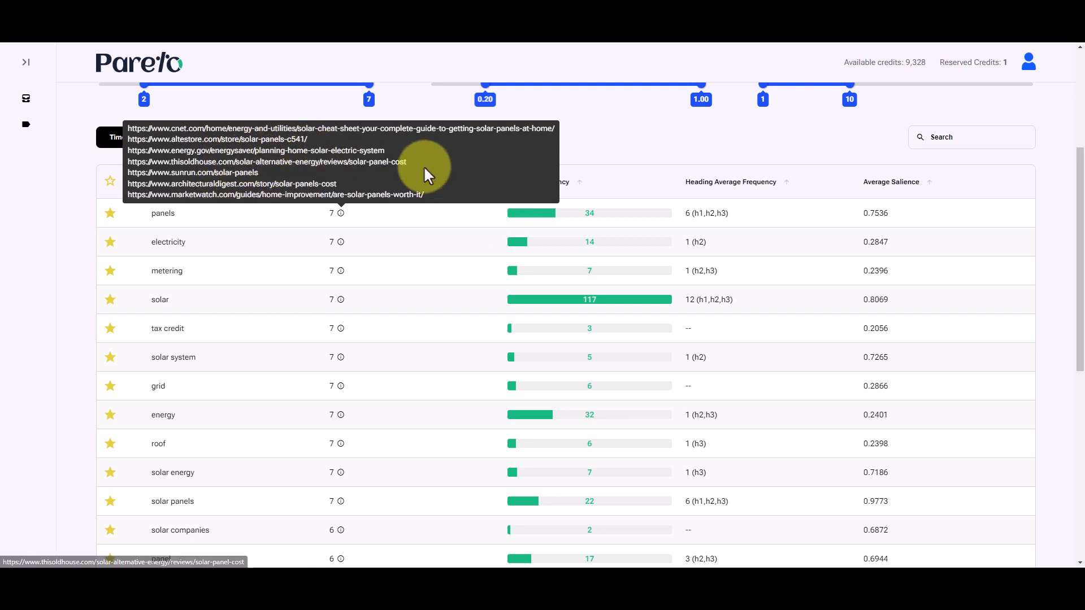
{"action": "left_click", "coordinate": [390, 128]}
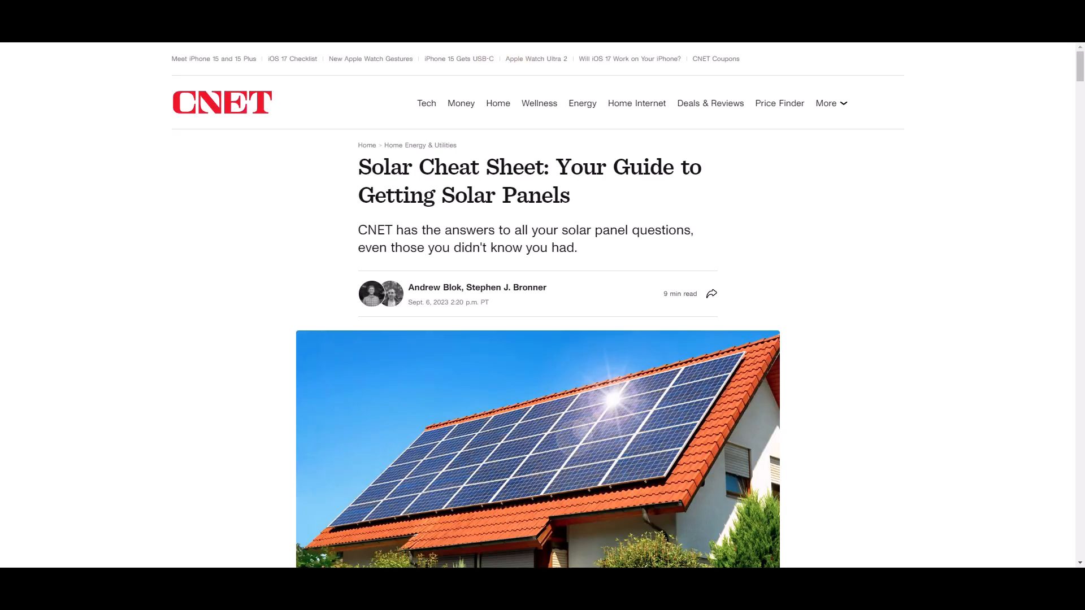
{"action": "key", "text": "ctrl+w"}
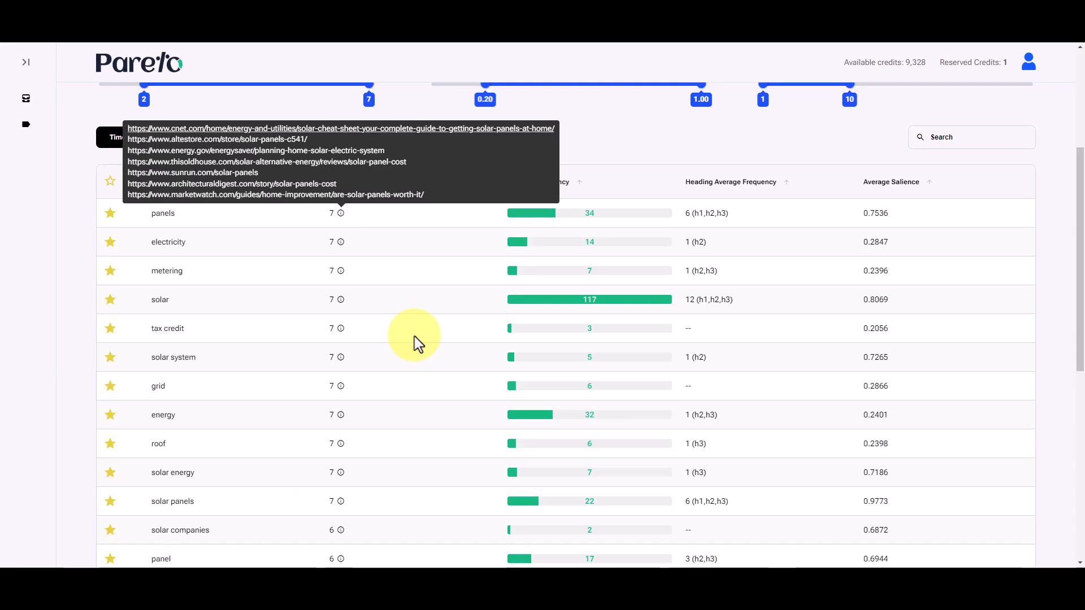
{"action": "mouse_move", "coordinate": [557, 207]}
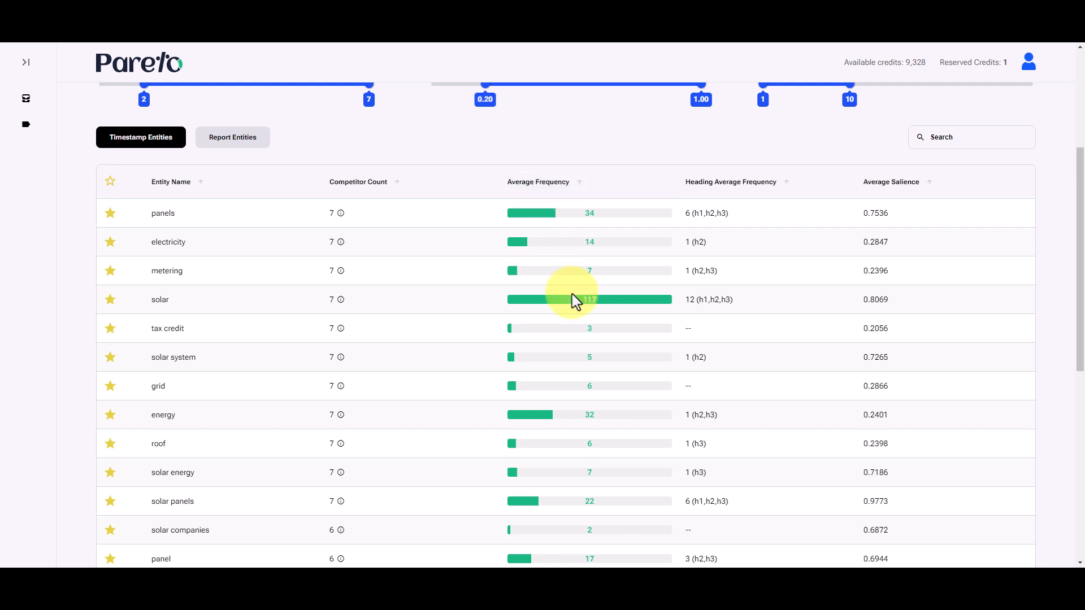
Sort the entities by average frequency in descending order and examine their heading average frequency values and heading levels
{"action": "left_click", "coordinate": [593, 190]}
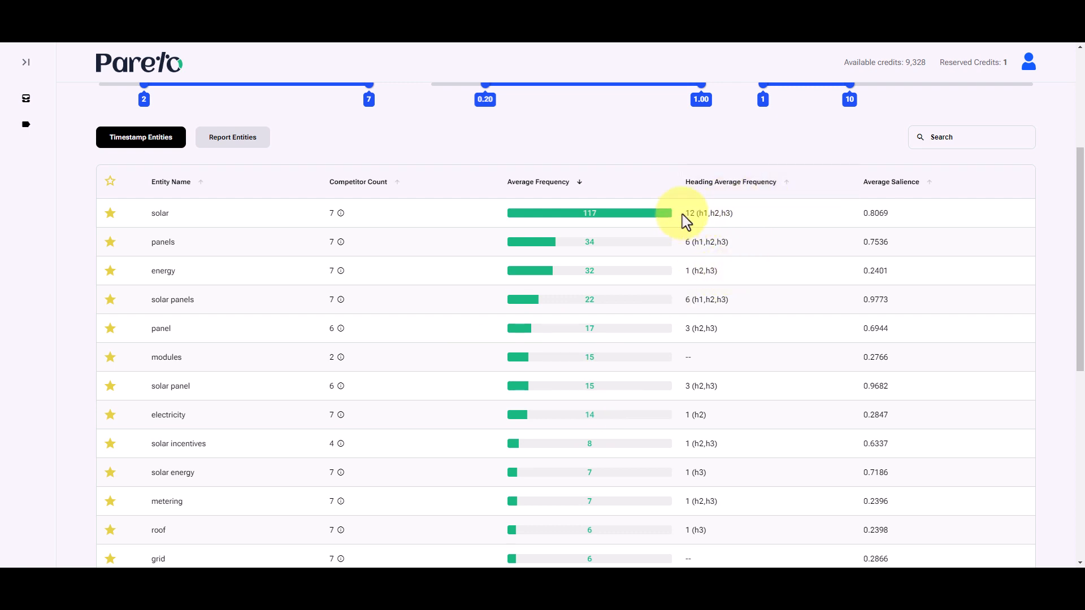
{"action": "left_click_drag", "start_coordinate": [687, 213], "coordinate": [694, 213]}
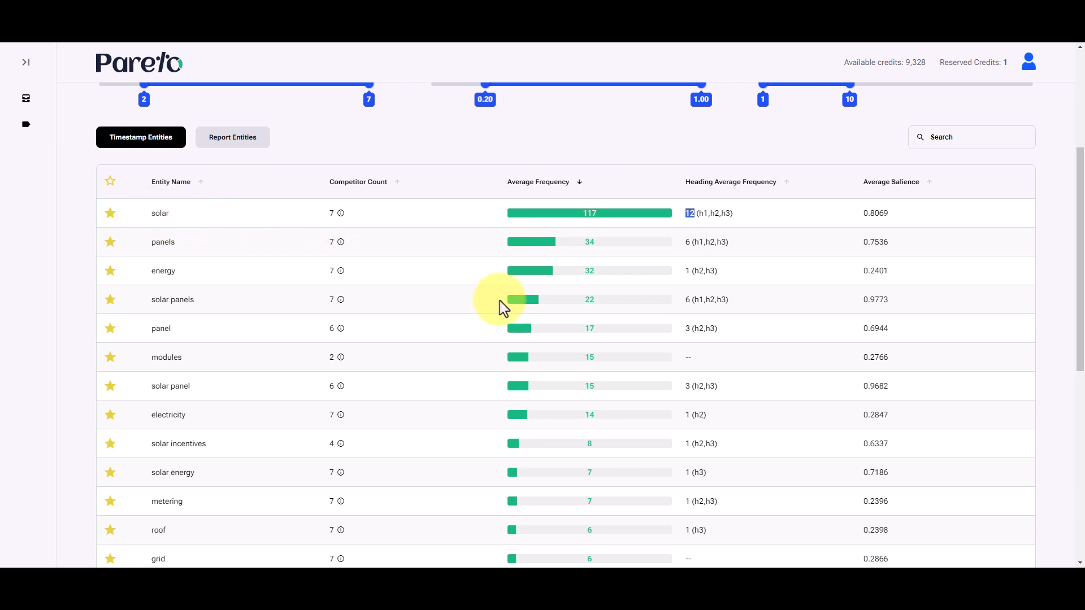
{"action": "left_click", "coordinate": [727, 222]}
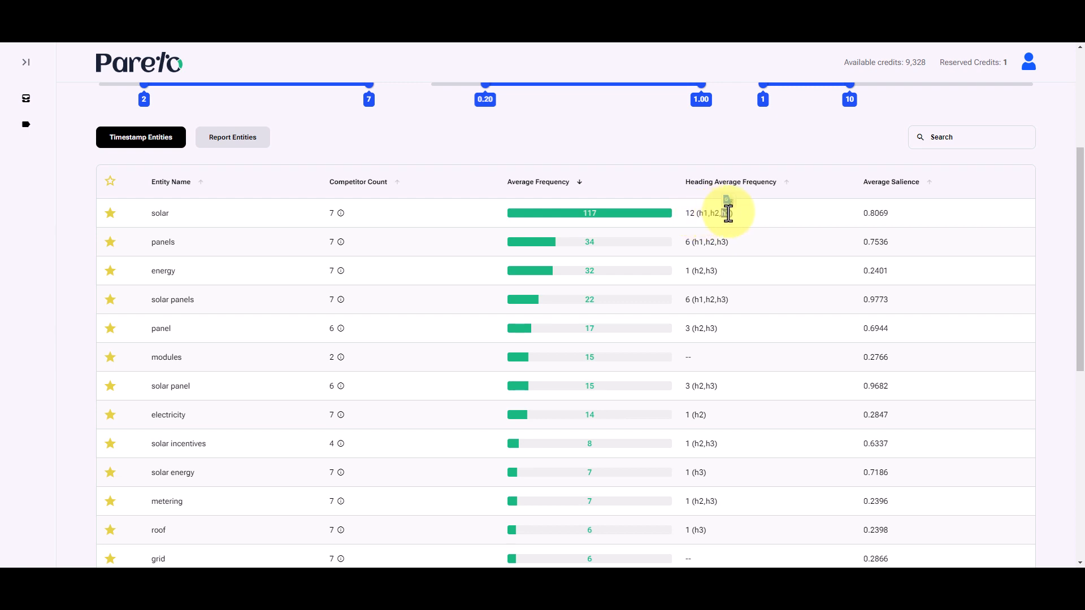
{"action": "double_click", "coordinate": [726, 213]}
{"action": "left_click_drag", "start_coordinate": [695, 386], "coordinate": [684, 359]}
{"action": "scroll", "coordinate": [726, 425], "scroll_direction": "down", "scroll_amount": 1}
{"action": "scroll", "coordinate": [729, 427], "scroll_direction": "down", "scroll_amount": 2}
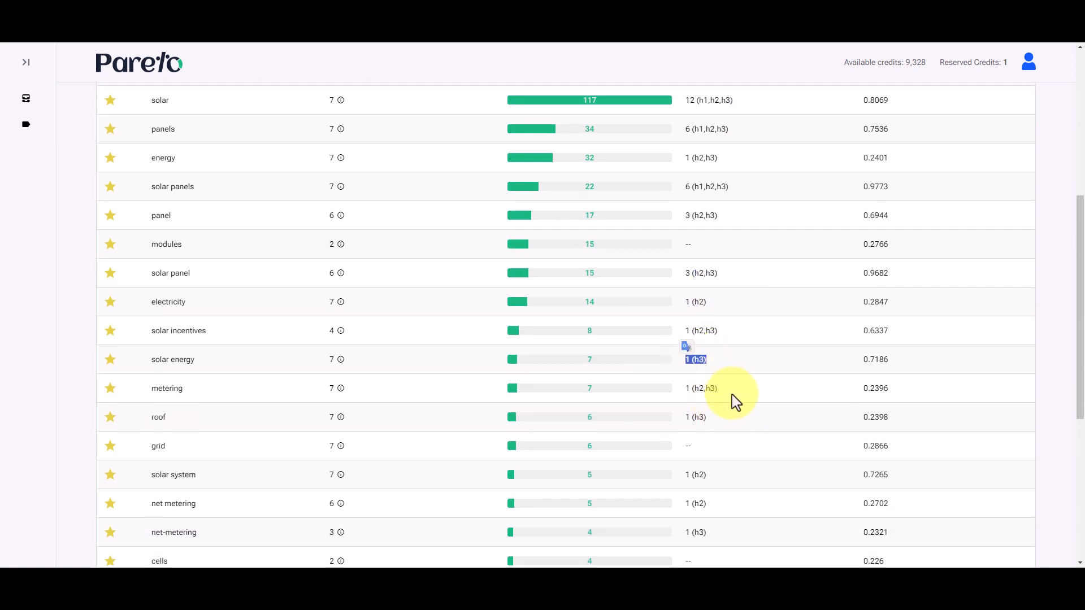
{"action": "left_click", "coordinate": [700, 360]}
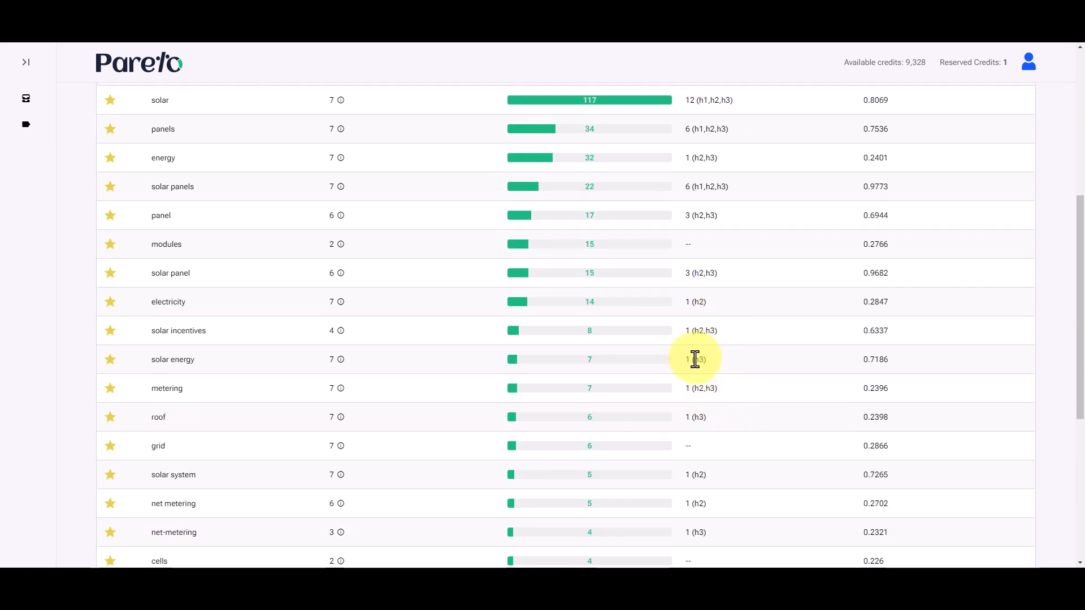
{"action": "double_click", "coordinate": [688, 360]}
{"action": "scroll", "coordinate": [765, 273], "scroll_direction": "up", "scroll_amount": 2}
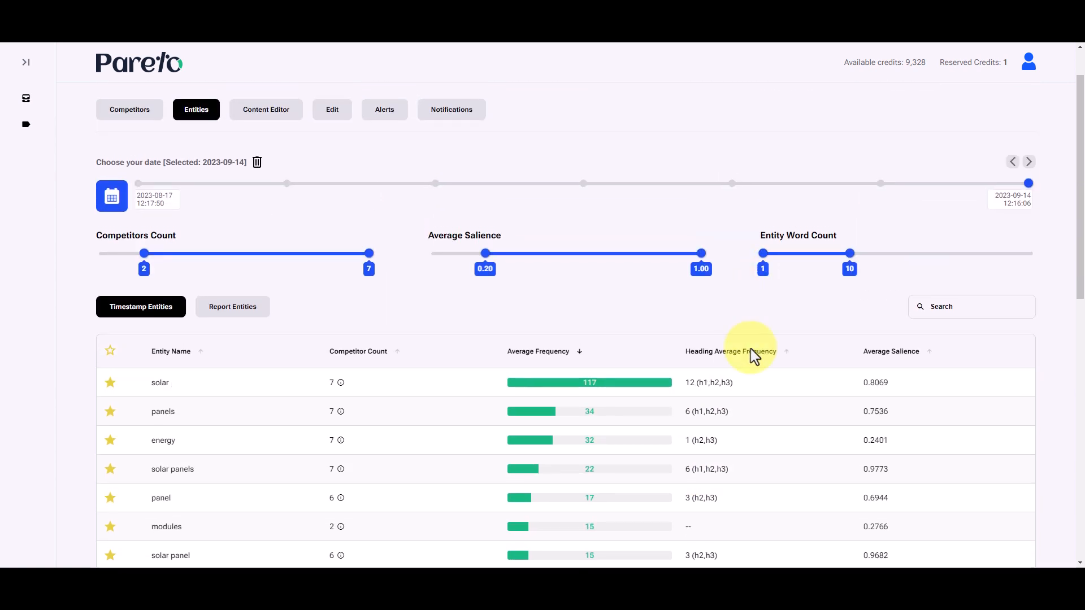
Clear the average frequency sort to restore the table's default order
{"action": "left_click", "coordinate": [880, 196]}
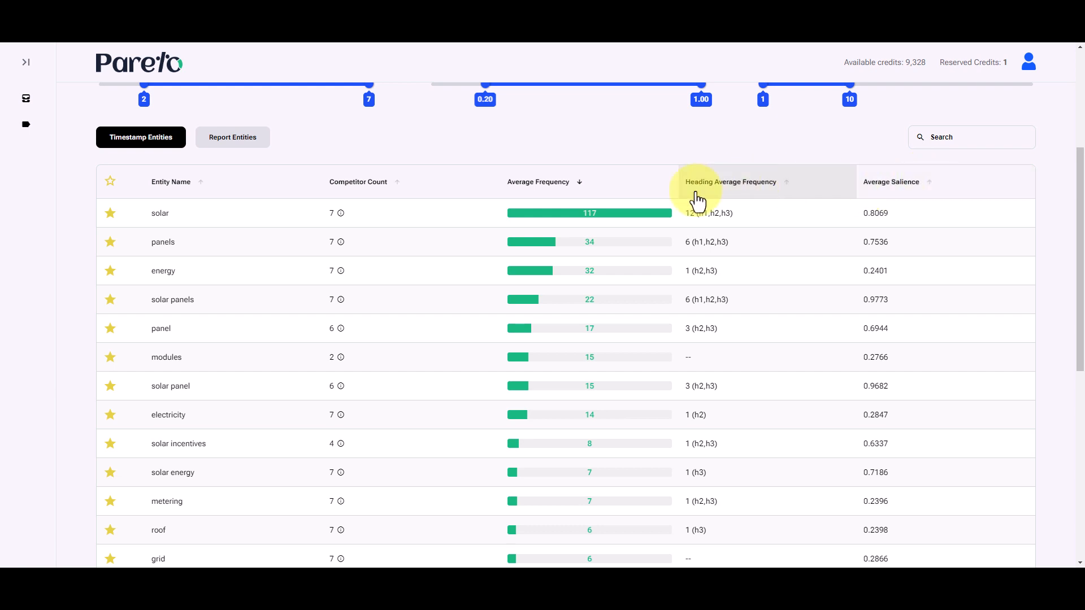
{"action": "left_click", "coordinate": [588, 191]}
{"action": "left_click", "coordinate": [617, 191]}
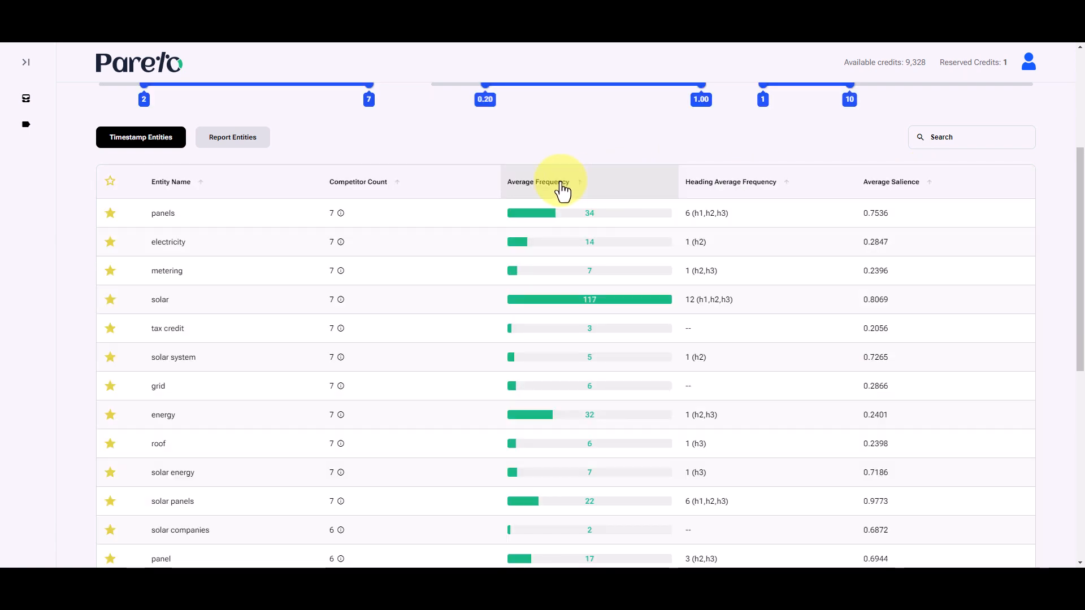
Reduce the entities table's page size to 5 rows and set it back to 25
{"action": "scroll", "coordinate": [345, 212], "scroll_direction": "down", "scroll_amount": 8}
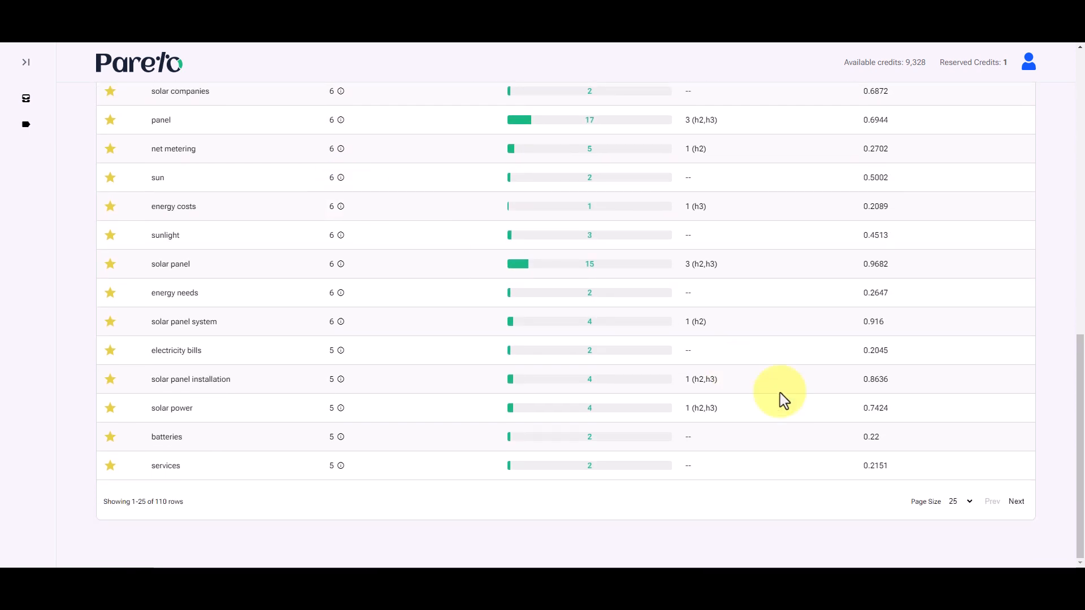
{"action": "left_click", "coordinate": [968, 503]}
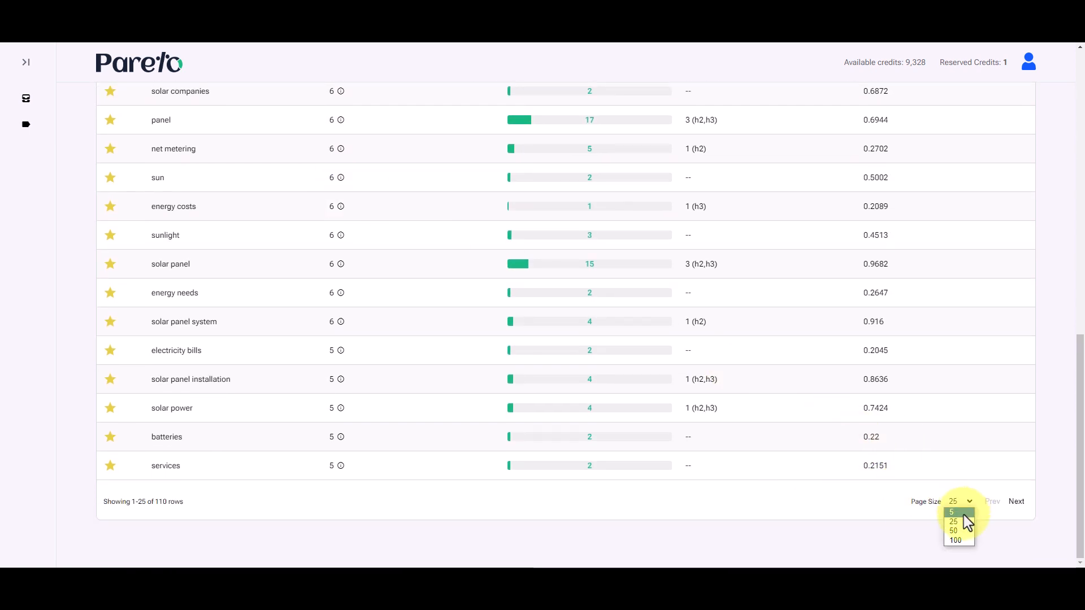
{"action": "left_click", "coordinate": [962, 513]}
{"action": "scroll", "coordinate": [886, 335], "scroll_direction": "up", "scroll_amount": 2}
{"action": "scroll", "coordinate": [889, 339], "scroll_direction": "down", "scroll_amount": 2}
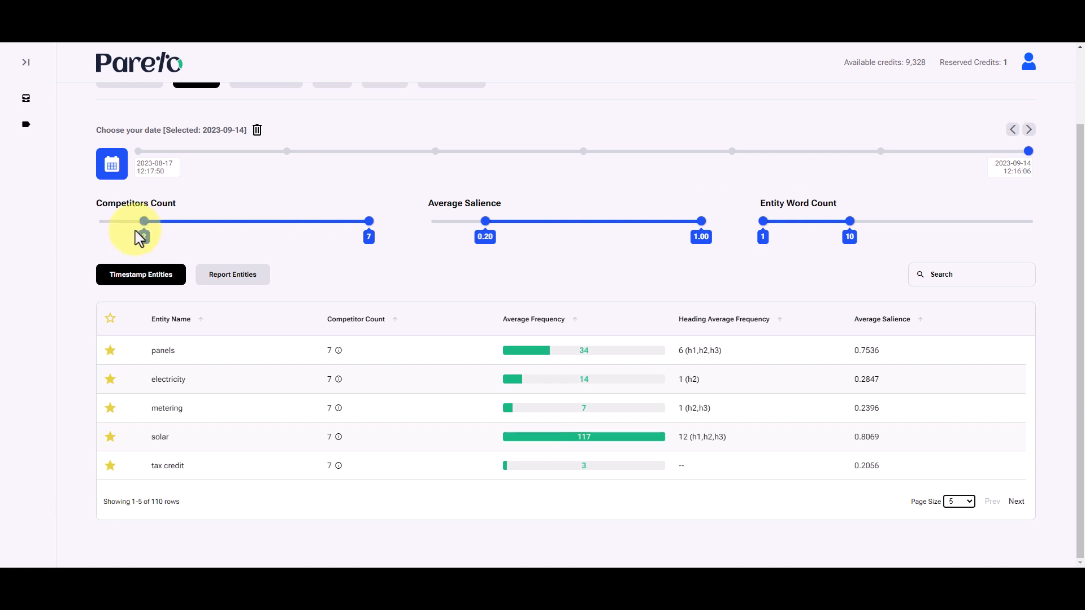
{"action": "left_click", "coordinate": [955, 502]}
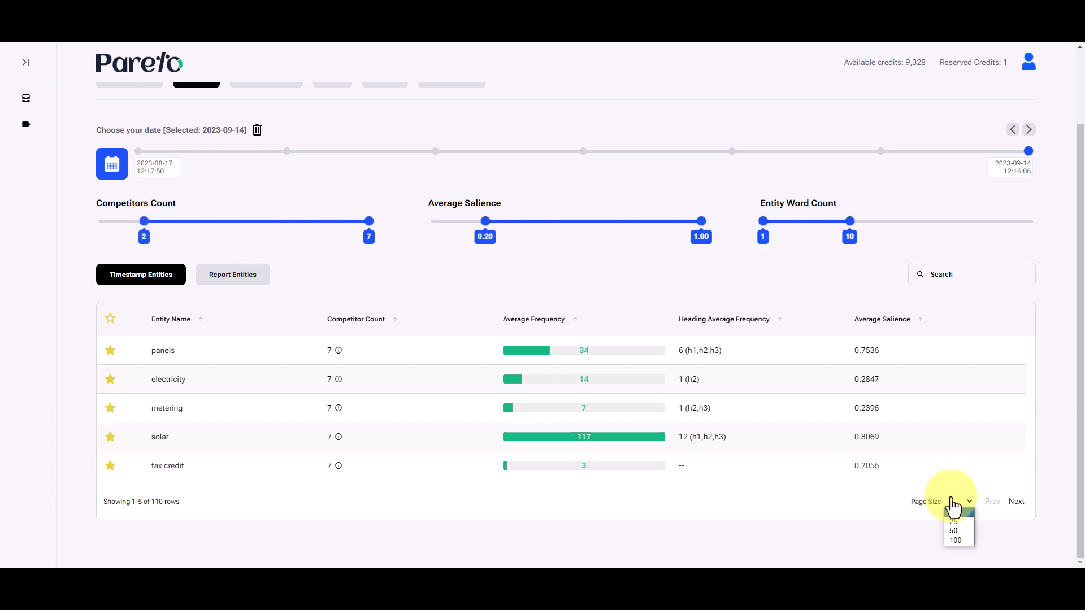
{"action": "left_click", "coordinate": [961, 528]}
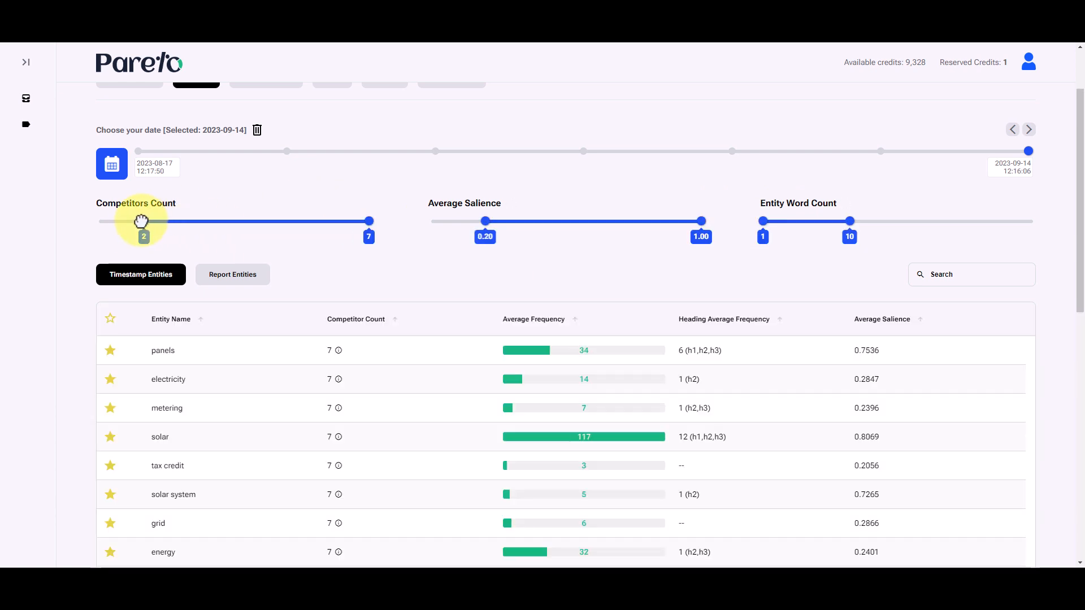
Lower the minimum competitors count to 1 and sort the entities by competitor count in ascending order
{"action": "left_click_drag", "start_coordinate": [124, 220], "coordinate": [89, 221]}
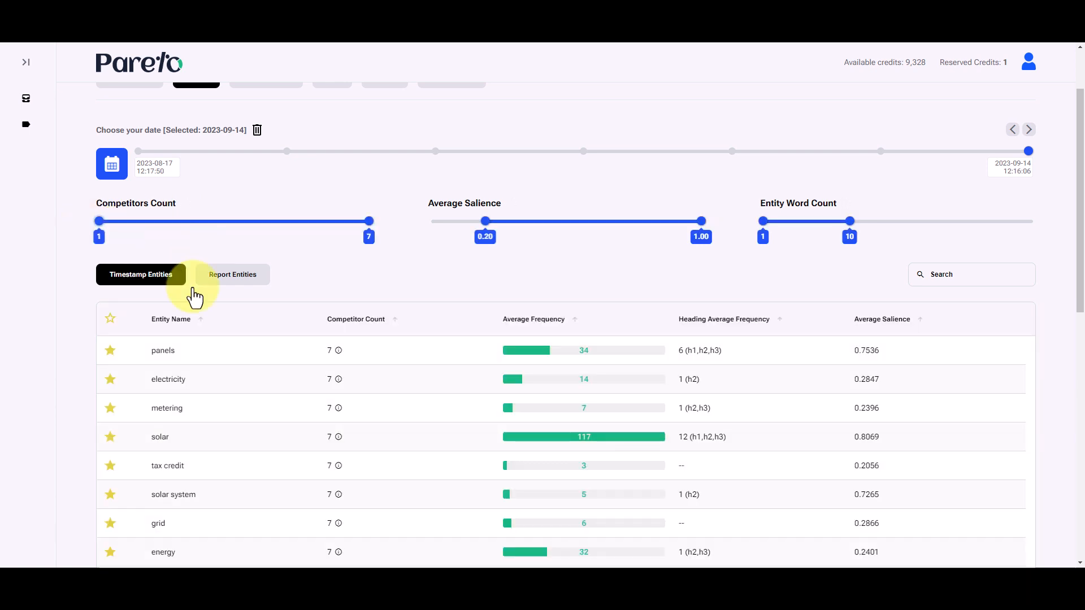
{"action": "scroll", "coordinate": [195, 302], "scroll_direction": "down", "scroll_amount": 5}
{"action": "scroll", "coordinate": [203, 305], "scroll_direction": "up", "scroll_amount": 4}
{"action": "left_click", "coordinate": [368, 279]}
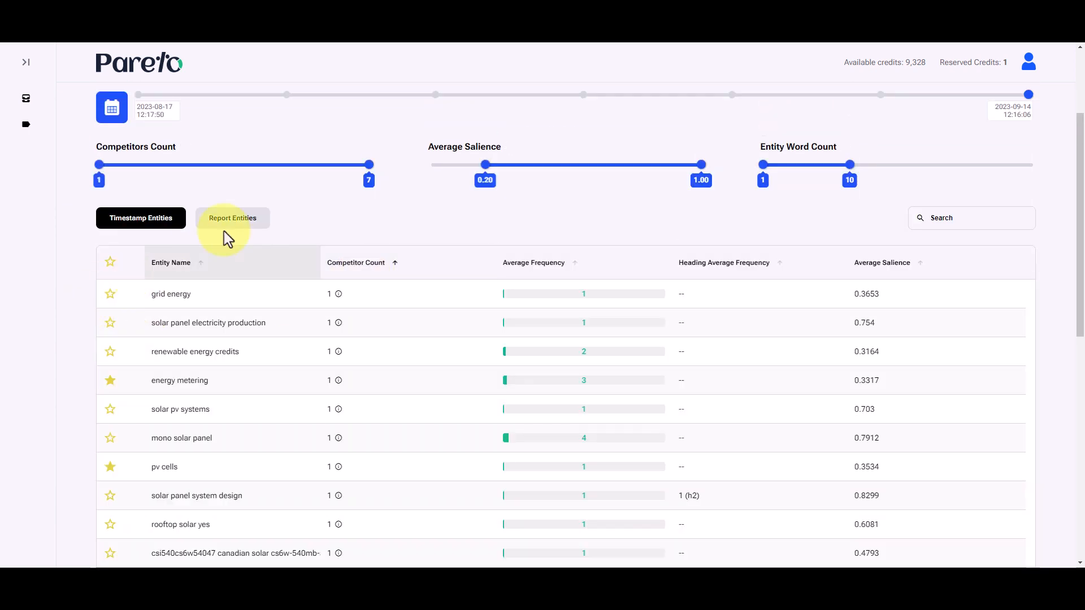
Set the minimum average salience to 0.06 and the minimum entity word count to 3
{"action": "left_click_drag", "start_coordinate": [484, 165], "coordinate": [446, 166]}
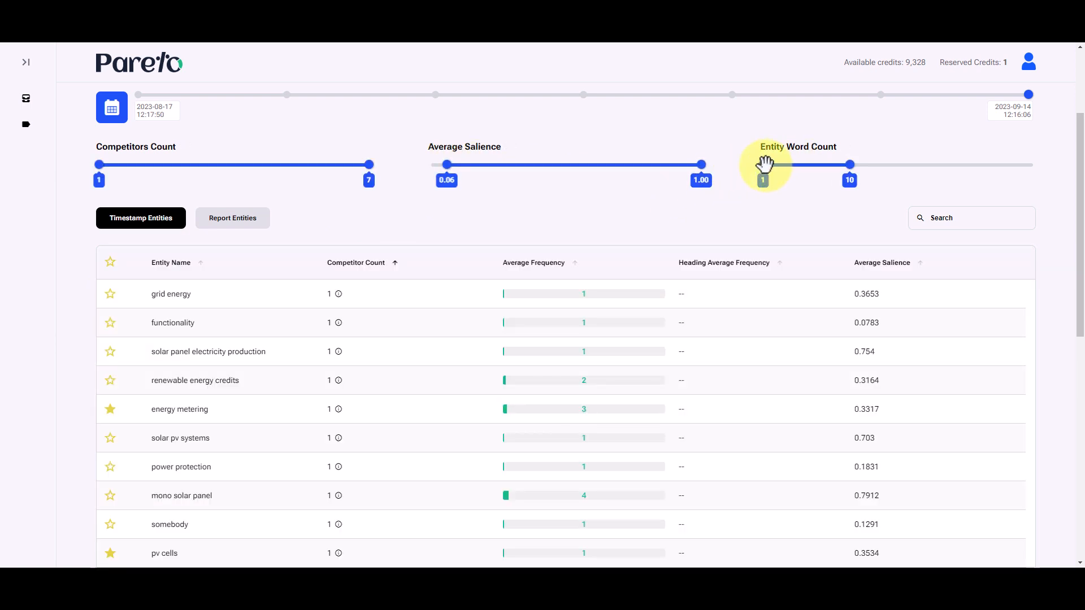
{"action": "left_click_drag", "start_coordinate": [764, 165], "coordinate": [782, 165]}
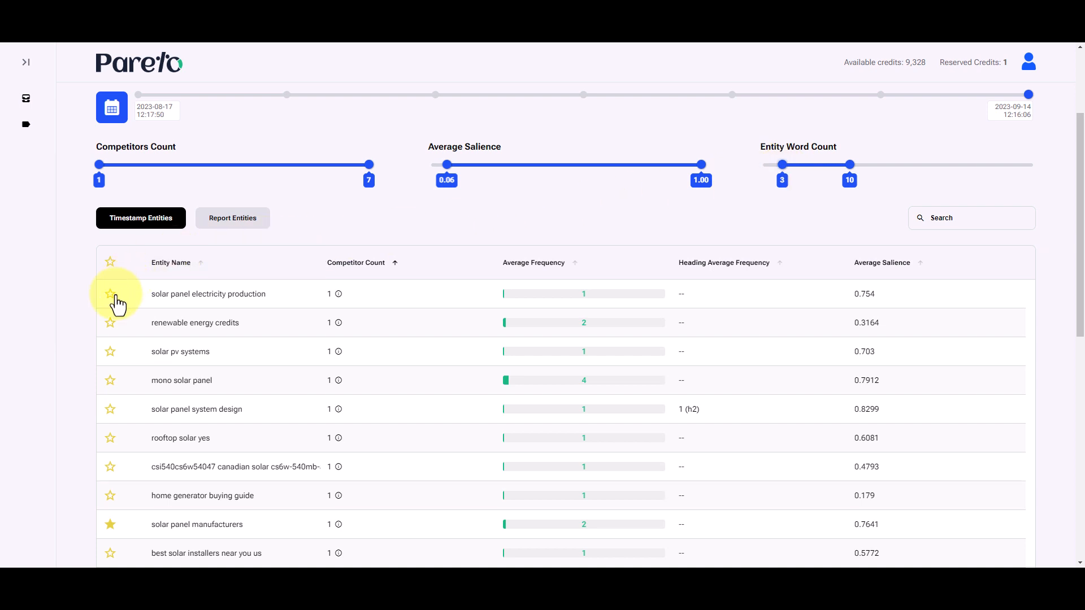
Star the "solar energy generation" entity and remove the star from "solar panel manufacturers"
{"action": "scroll", "coordinate": [118, 309], "scroll_direction": "down", "scroll_amount": 3}
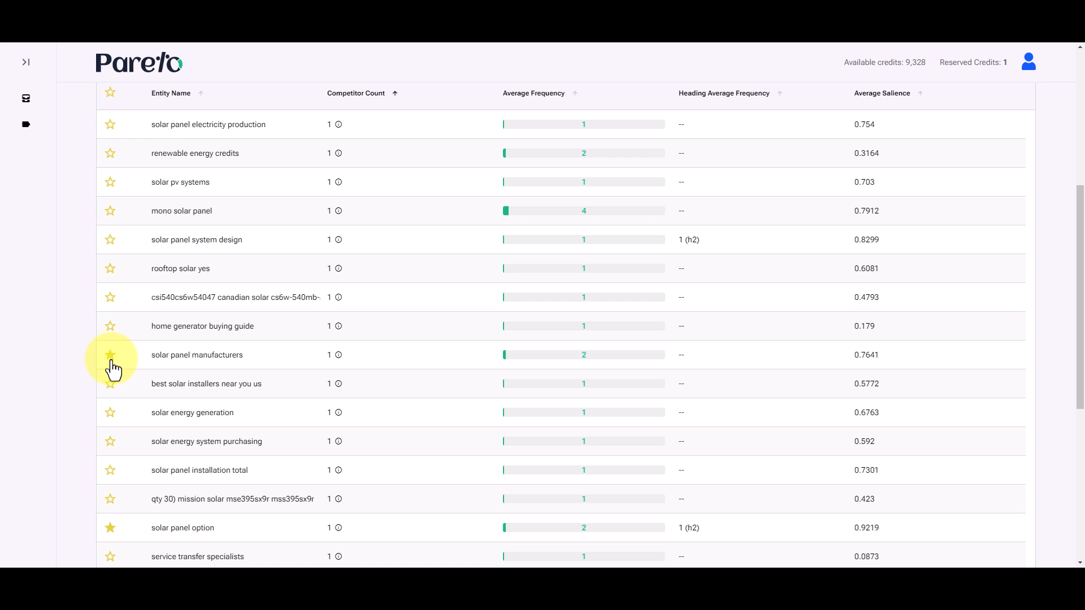
{"action": "scroll", "coordinate": [112, 364], "scroll_direction": "up", "scroll_amount": 2}
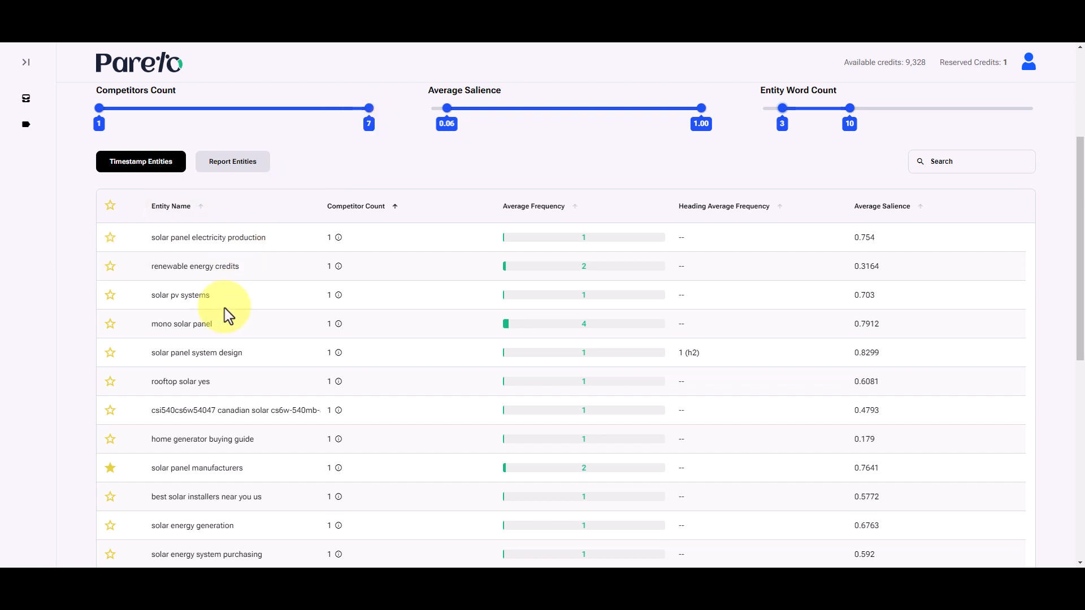
{"action": "scroll", "coordinate": [225, 322], "scroll_direction": "down", "scroll_amount": 2}
{"action": "scroll", "coordinate": [168, 256], "scroll_direction": "up", "scroll_amount": 3}
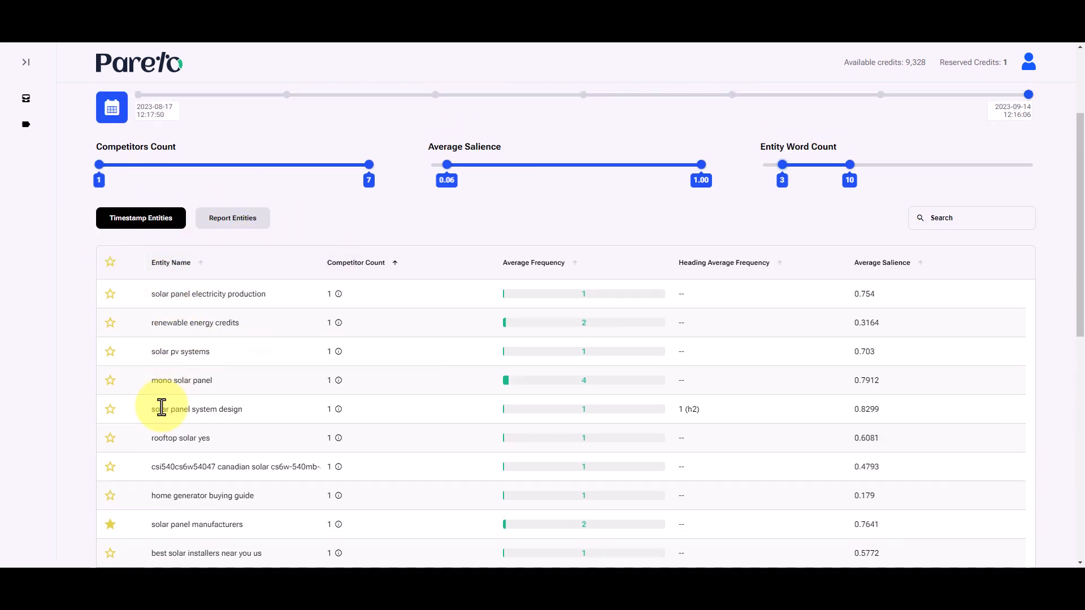
{"action": "scroll", "coordinate": [161, 407], "scroll_direction": "down", "scroll_amount": 3}
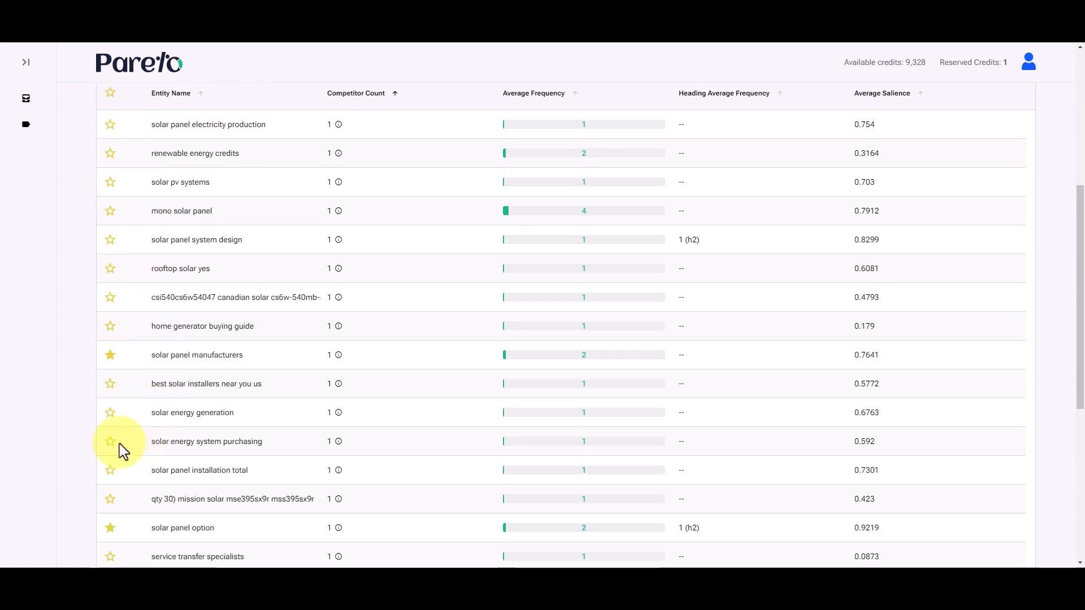
{"action": "left_click", "coordinate": [110, 413]}
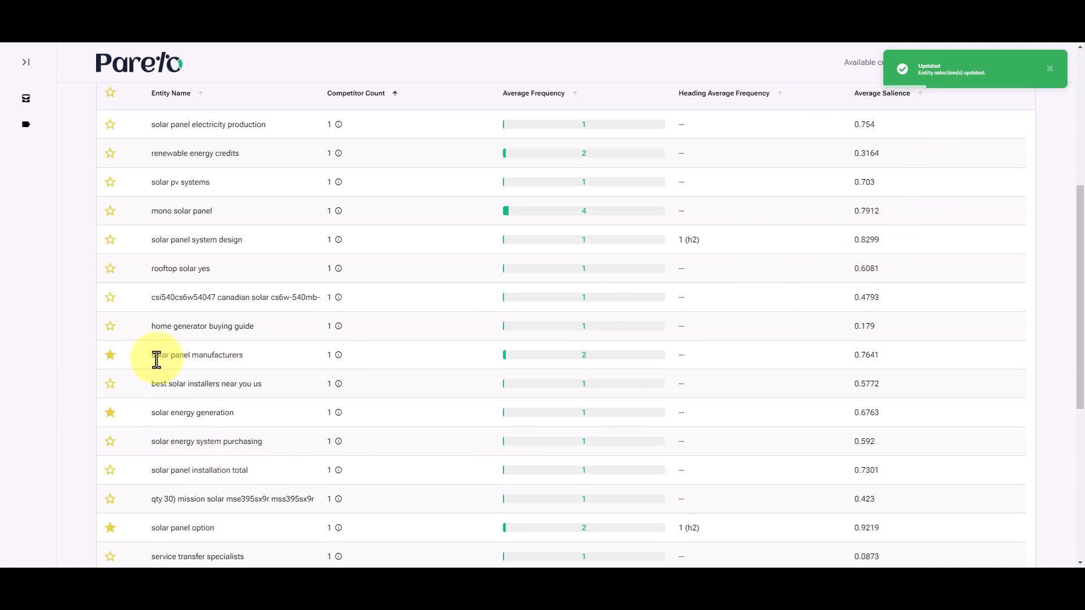
{"action": "left_click", "coordinate": [110, 360]}
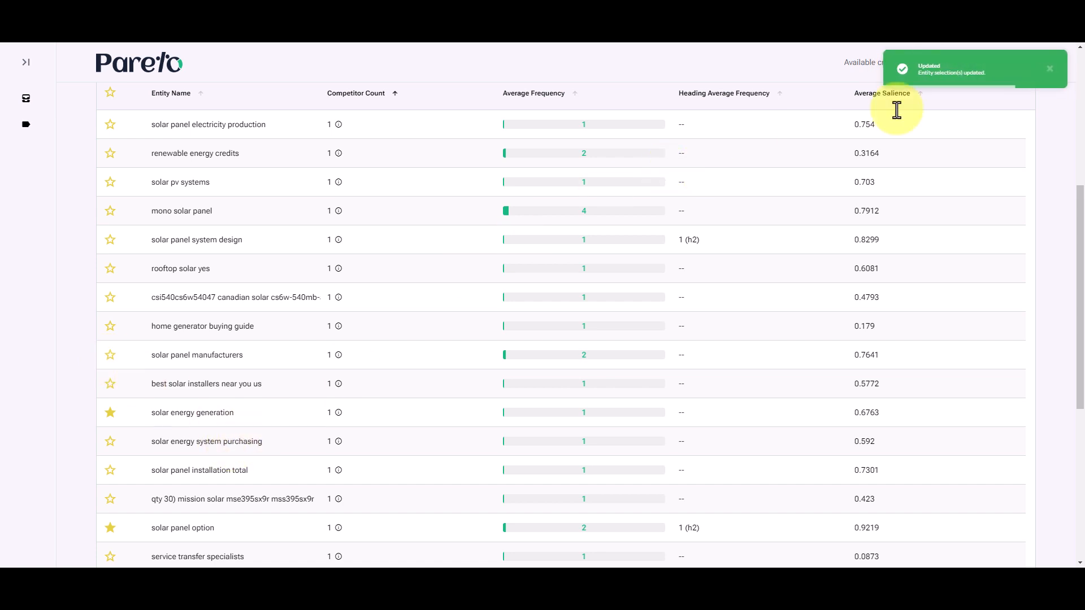
{"action": "left_click", "coordinate": [1050, 69]}
{"action": "scroll", "coordinate": [632, 236], "scroll_direction": "up", "scroll_amount": 1}
{"action": "scroll", "coordinate": [631, 236], "scroll_direction": "up", "scroll_amount": 3}
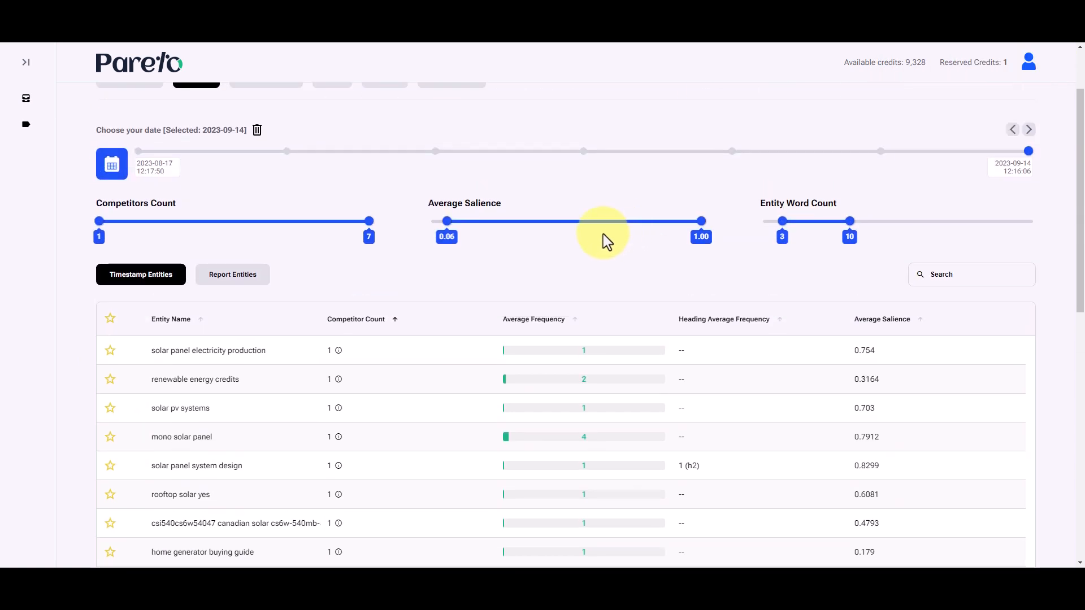